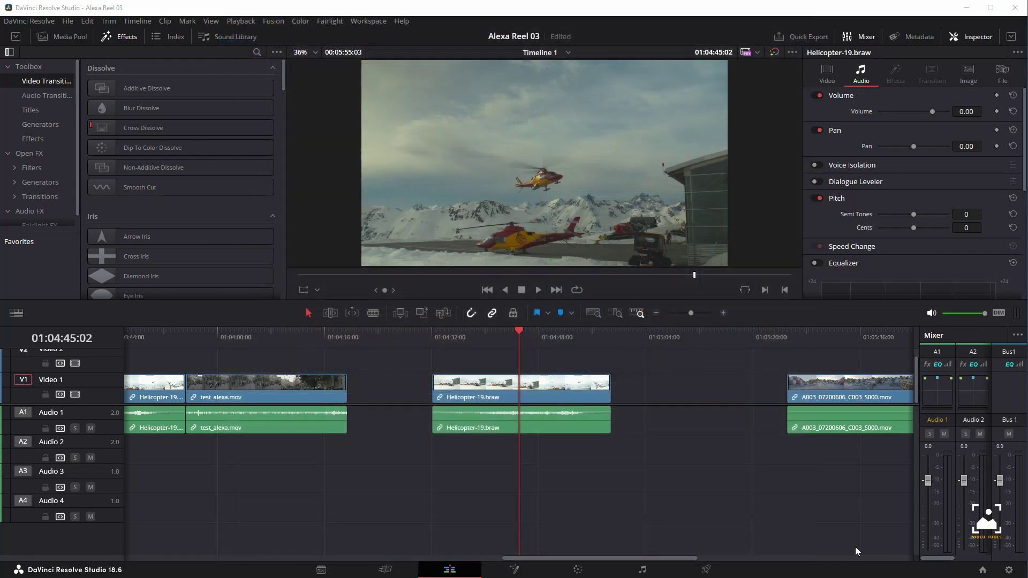
{"action": "left_click", "coordinate": [1009, 570]}
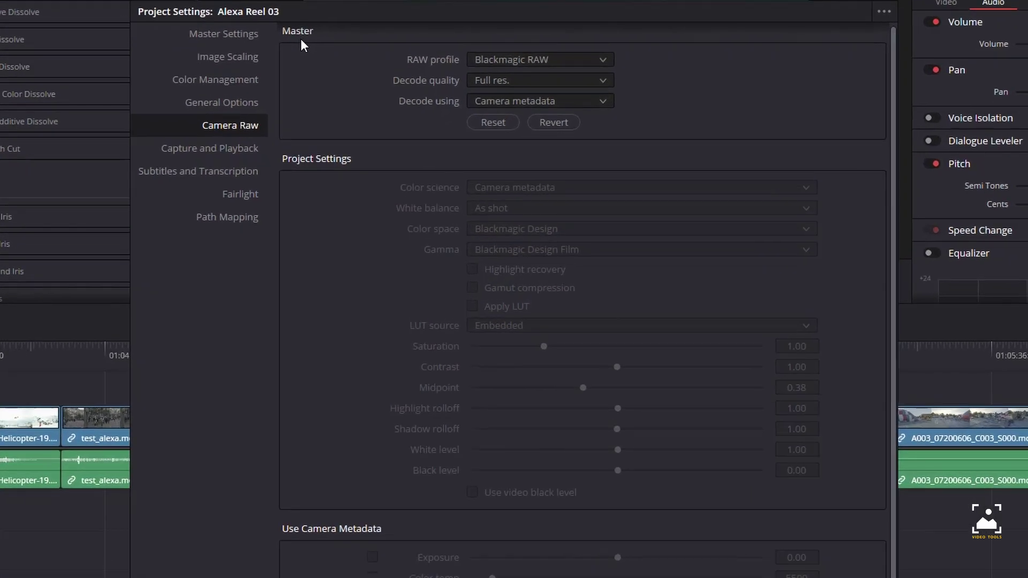
{"action": "left_click", "coordinate": [602, 80]}
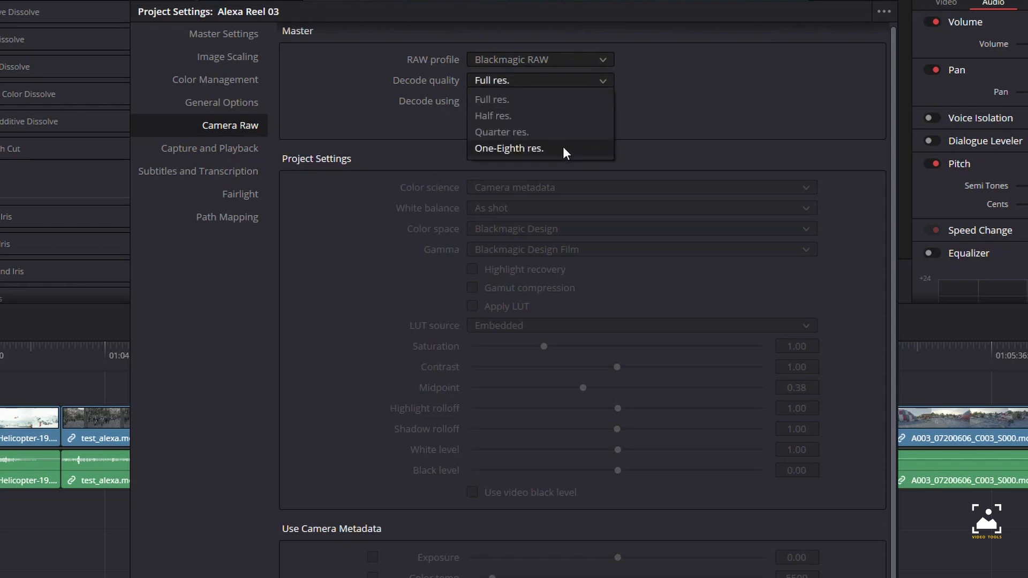
{"action": "left_click", "coordinate": [649, 80]}
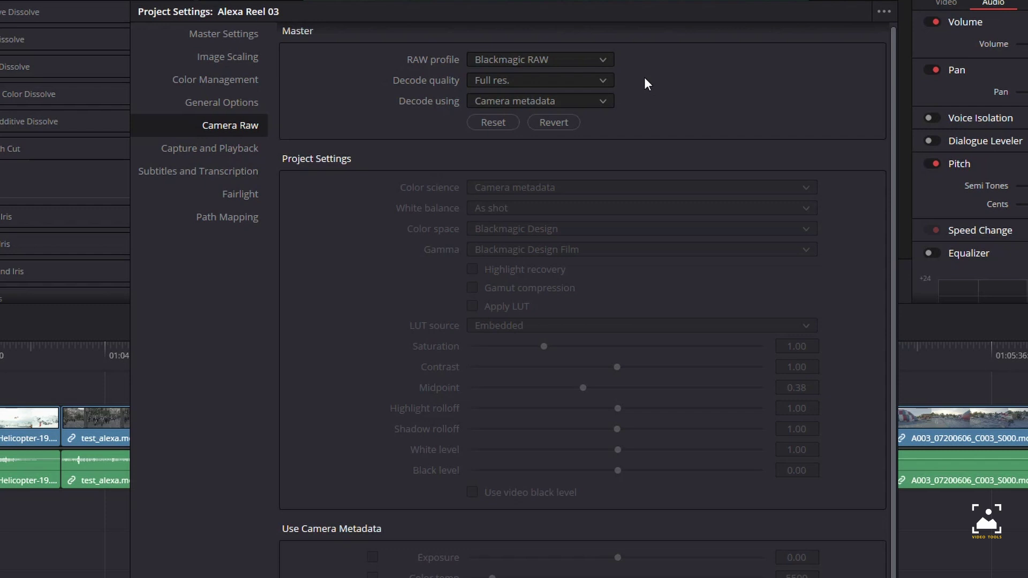
{"action": "left_click", "coordinate": [602, 81]}
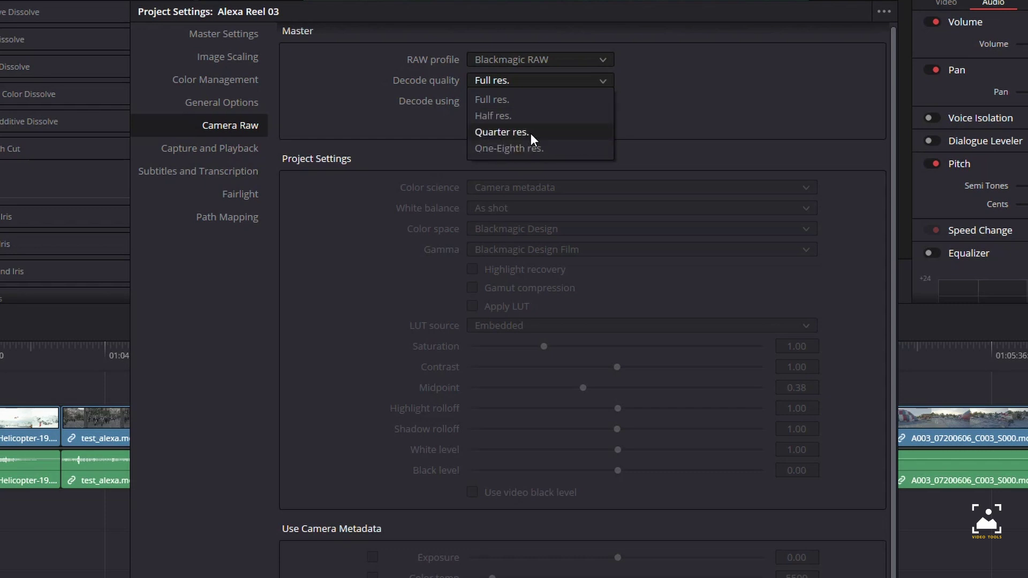
{"action": "left_click", "coordinate": [637, 85]}
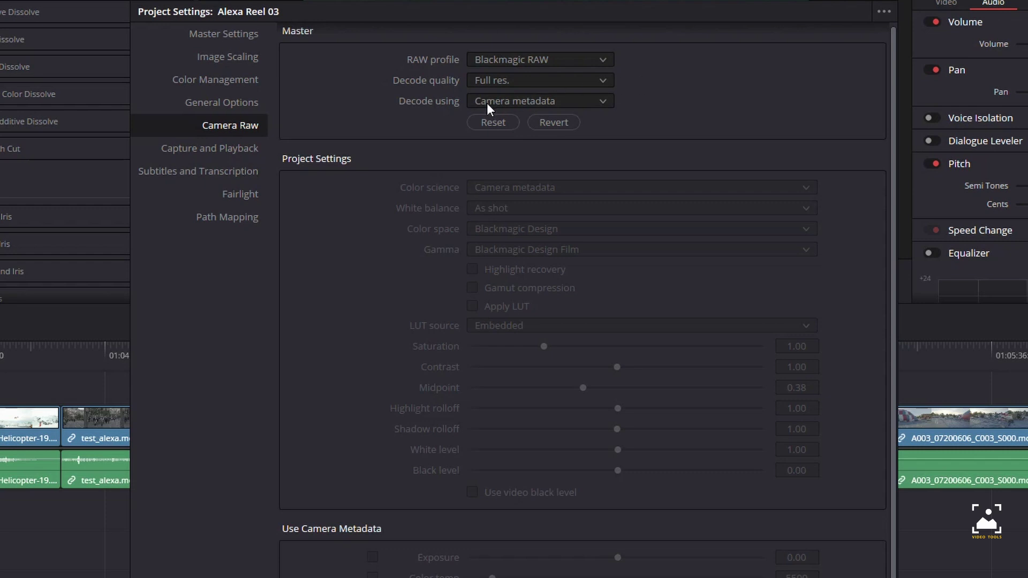
{"action": "left_click", "coordinate": [598, 104]}
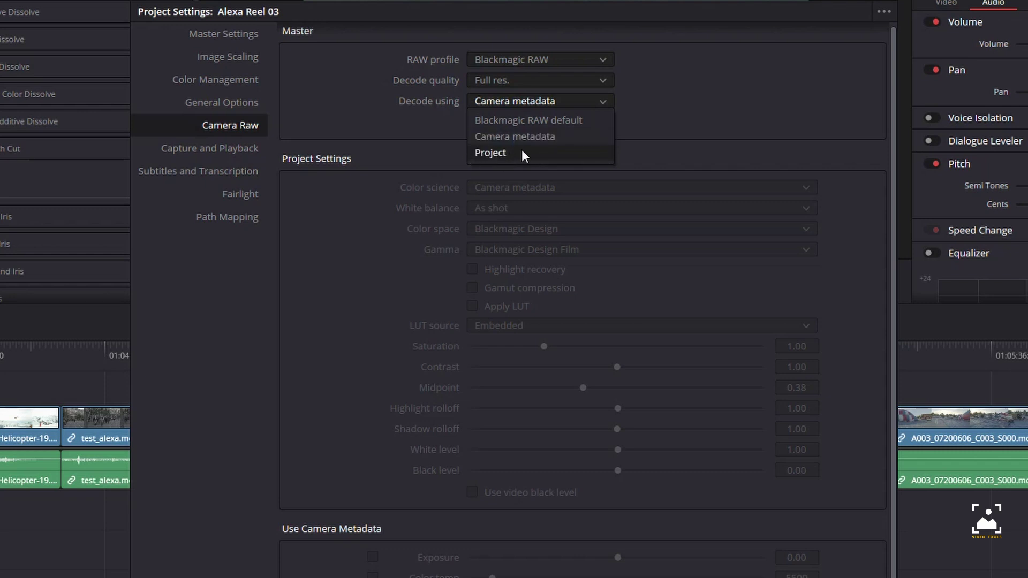
{"action": "left_click", "coordinate": [664, 117]}
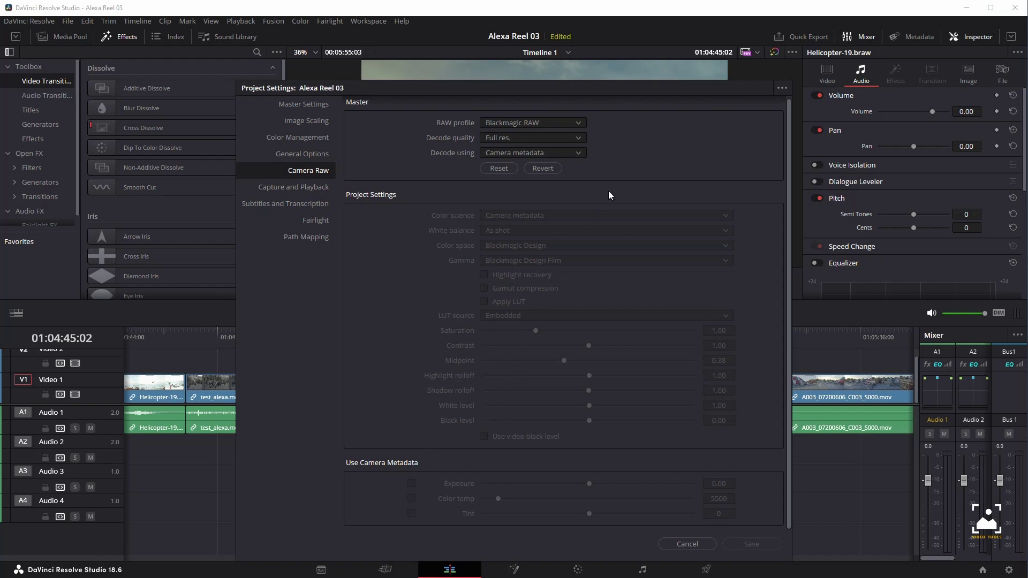
- Set Decode using to Project and keep Color science on Camera metadata
{"action": "left_click", "coordinate": [577, 152]}
{"action": "left_click", "coordinate": [508, 190]}
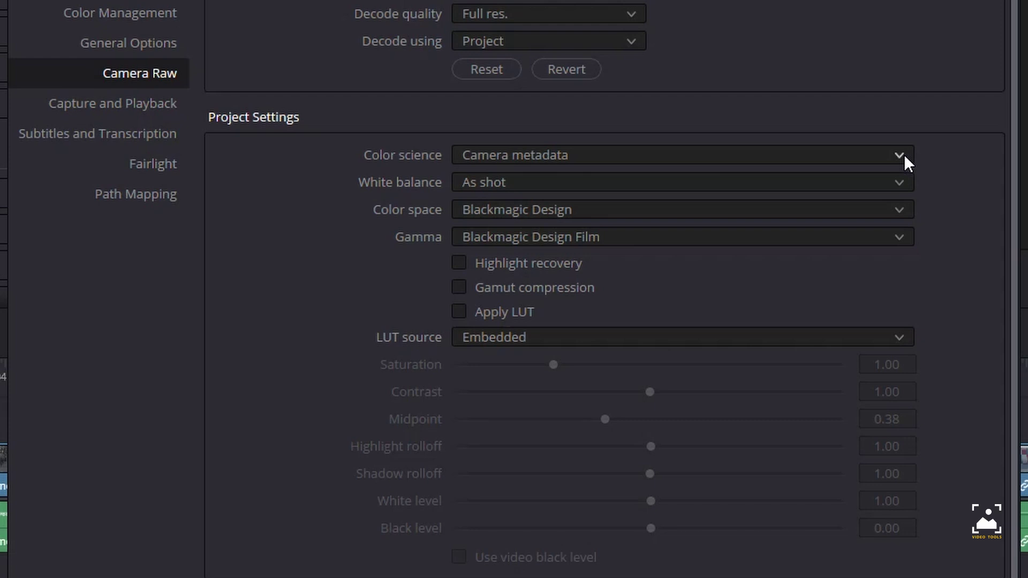
{"action": "left_click", "coordinate": [903, 157]}
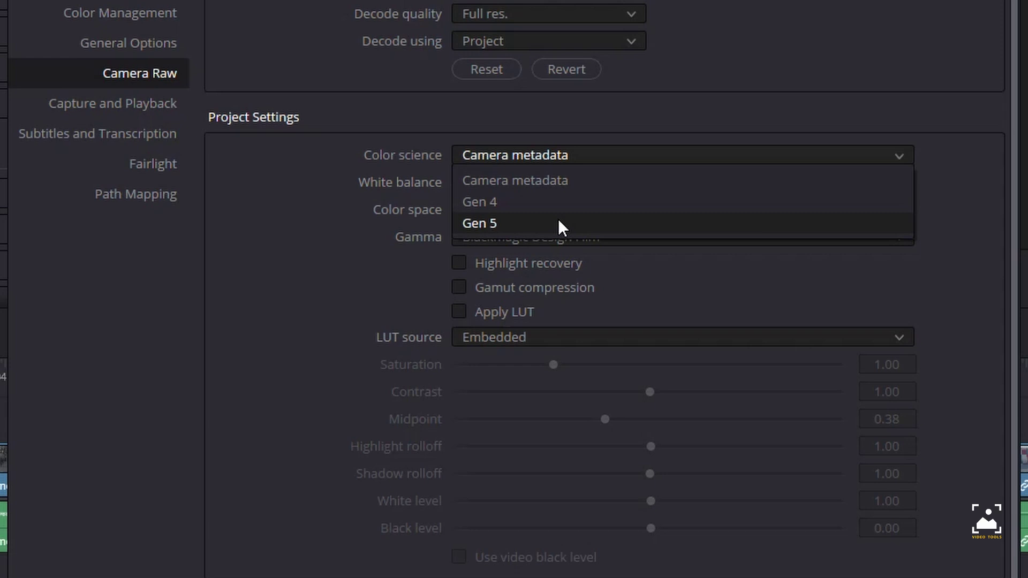
{"action": "left_click", "coordinate": [573, 181]}
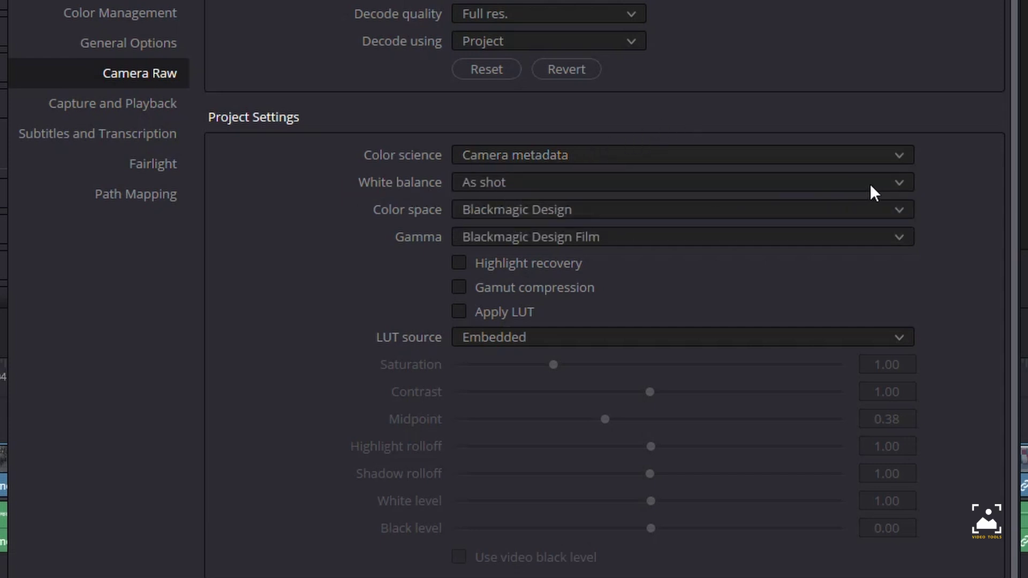
{"action": "left_click", "coordinate": [899, 183]}
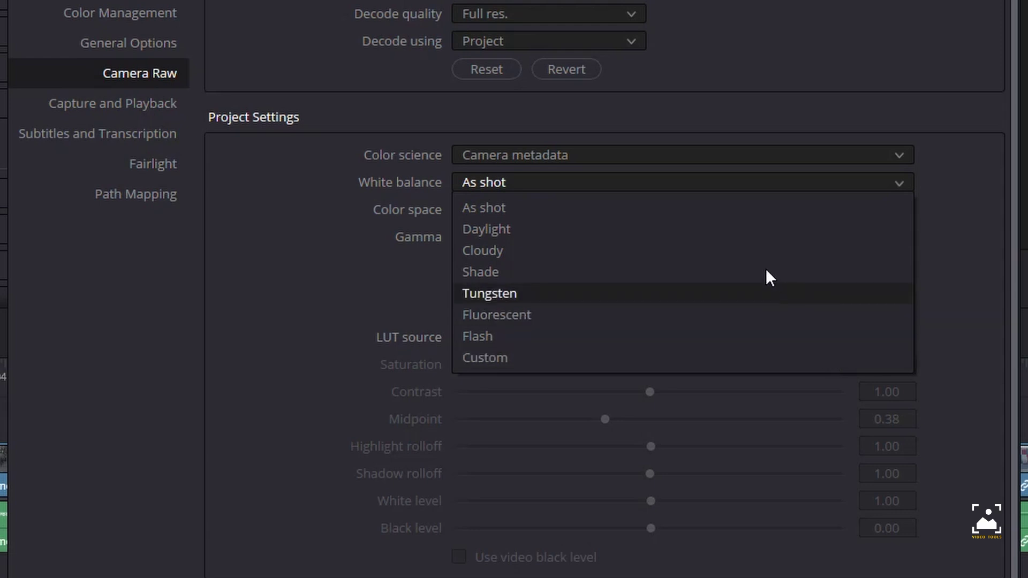
{"action": "left_click", "coordinate": [932, 207]}
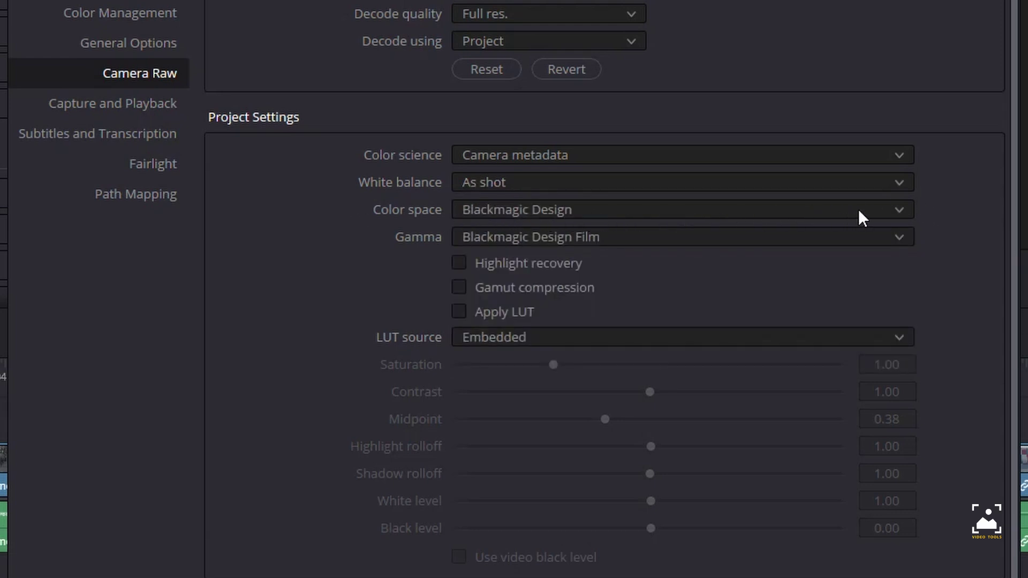
{"action": "left_click", "coordinate": [899, 213]}
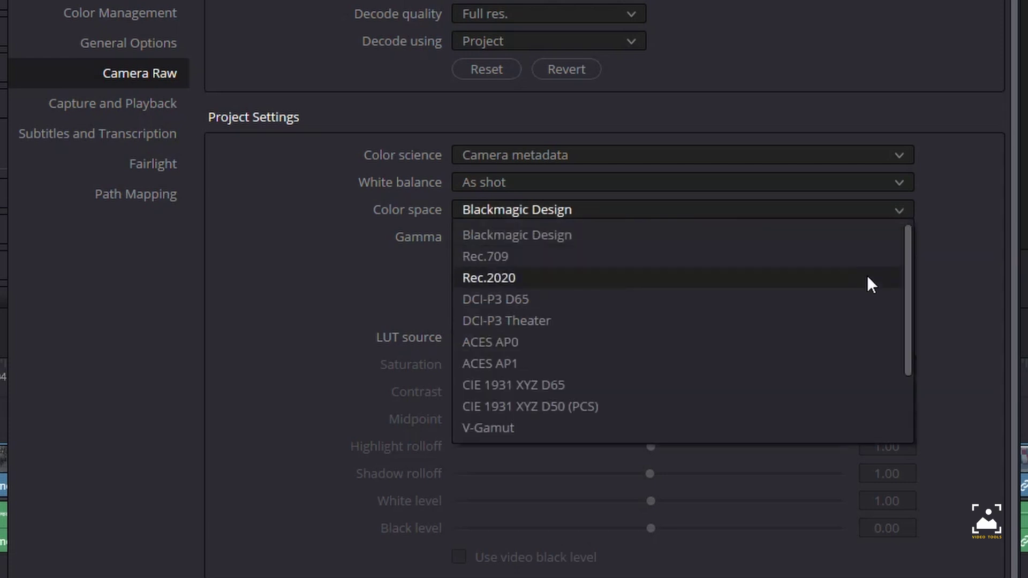
{"action": "scroll", "coordinate": [866, 276], "scroll_direction": "down", "scroll_amount": 2}
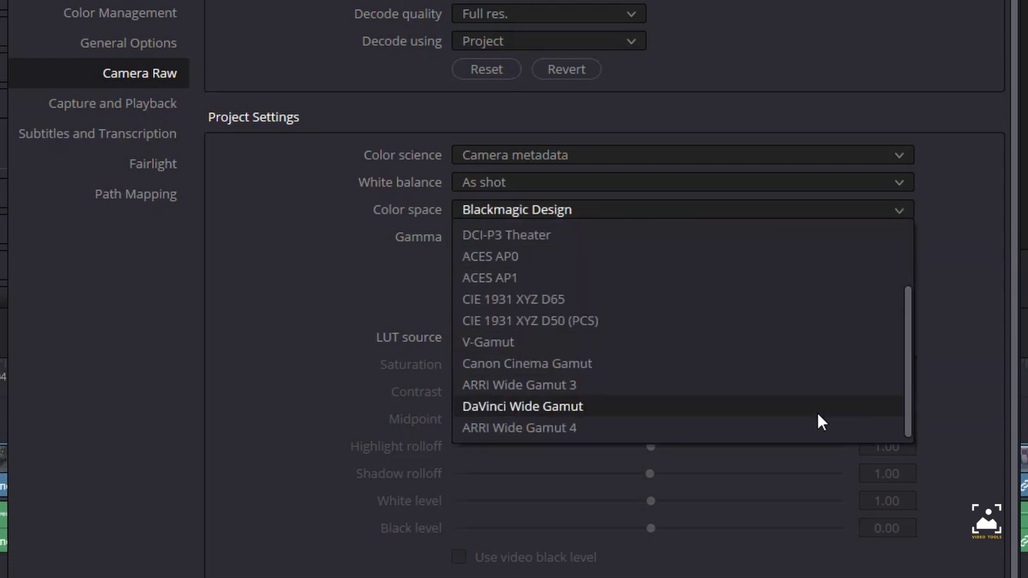
{"action": "scroll", "coordinate": [790, 292], "scroll_direction": "up", "scroll_amount": 2}
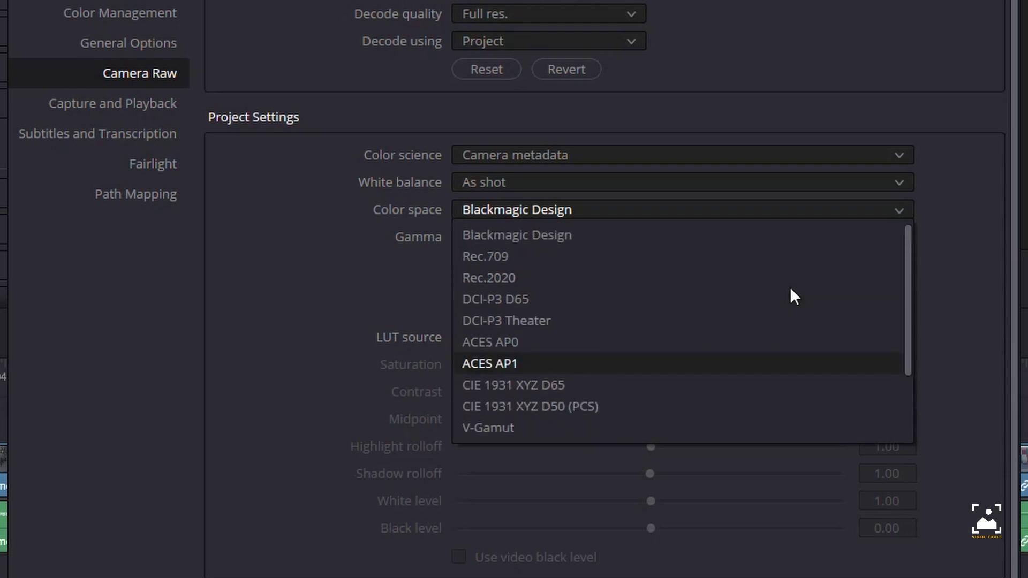
{"action": "left_click", "coordinate": [615, 233]}
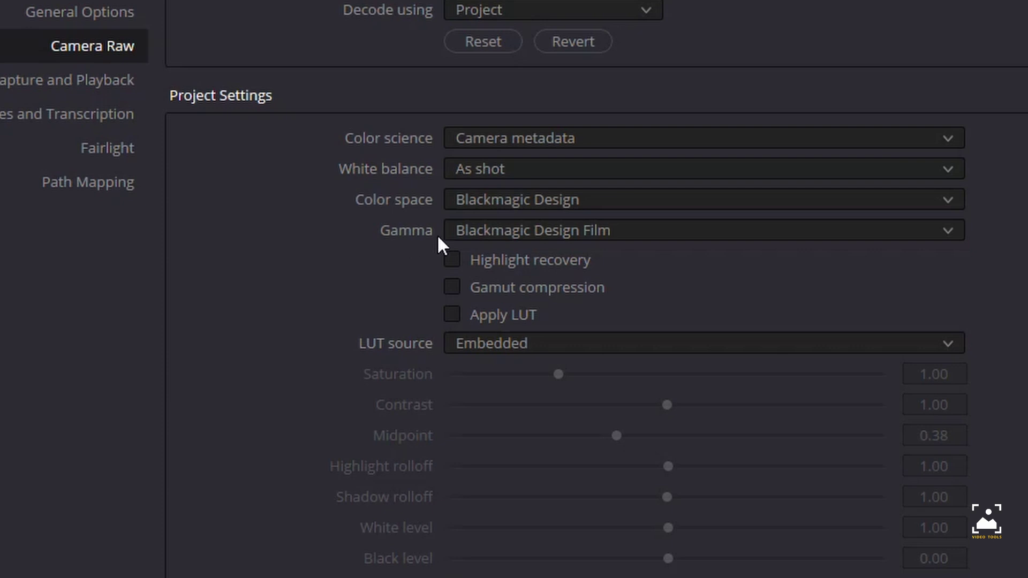
{"action": "left_click", "coordinate": [947, 236]}
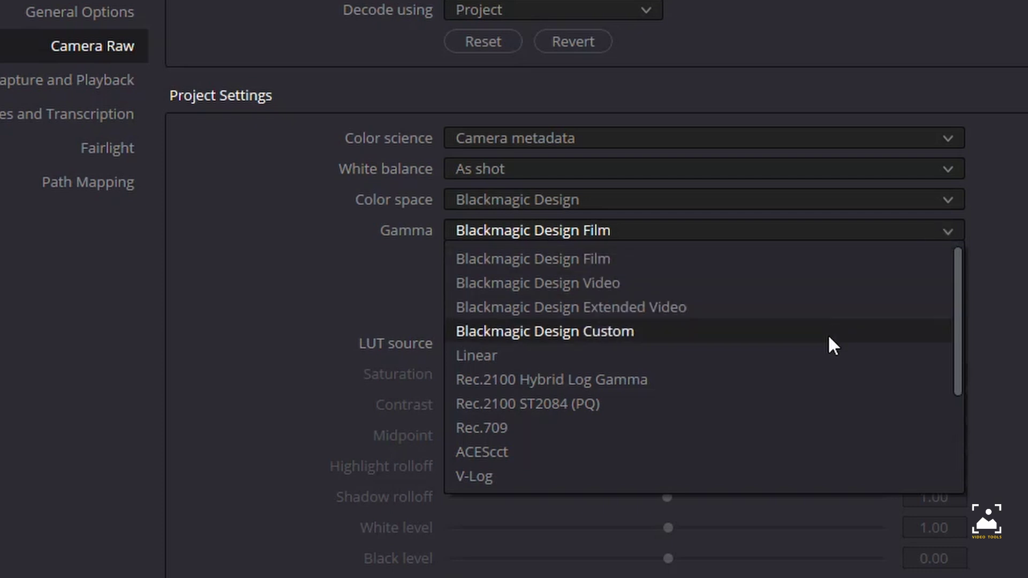
{"action": "scroll", "coordinate": [824, 399], "scroll_direction": "down", "scroll_amount": 1}
{"action": "scroll", "coordinate": [825, 404], "scroll_direction": "down", "scroll_amount": 1}
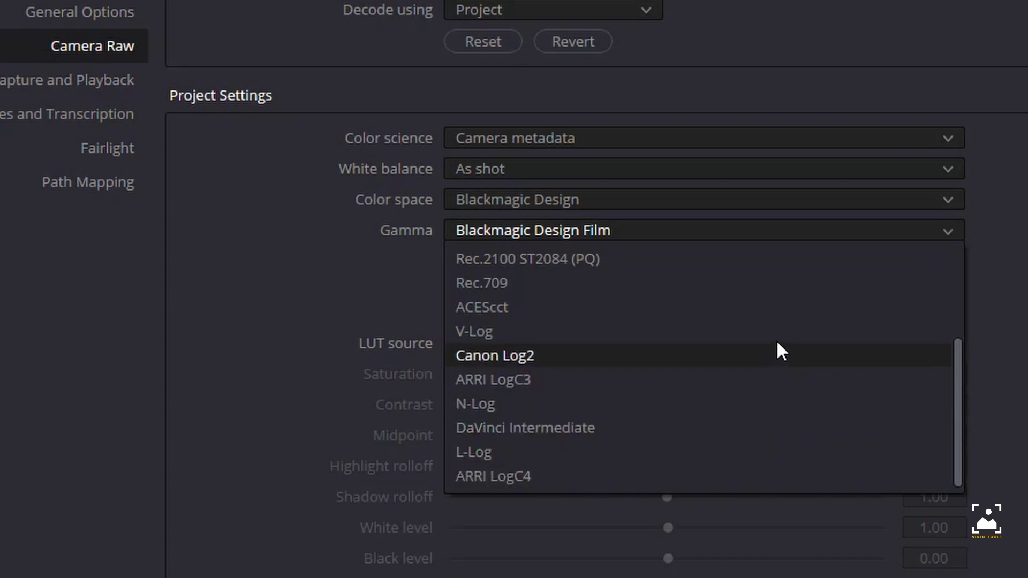
{"action": "scroll", "coordinate": [787, 304], "scroll_direction": "up", "scroll_amount": 1}
{"action": "scroll", "coordinate": [788, 303], "scroll_direction": "up", "scroll_amount": 1}
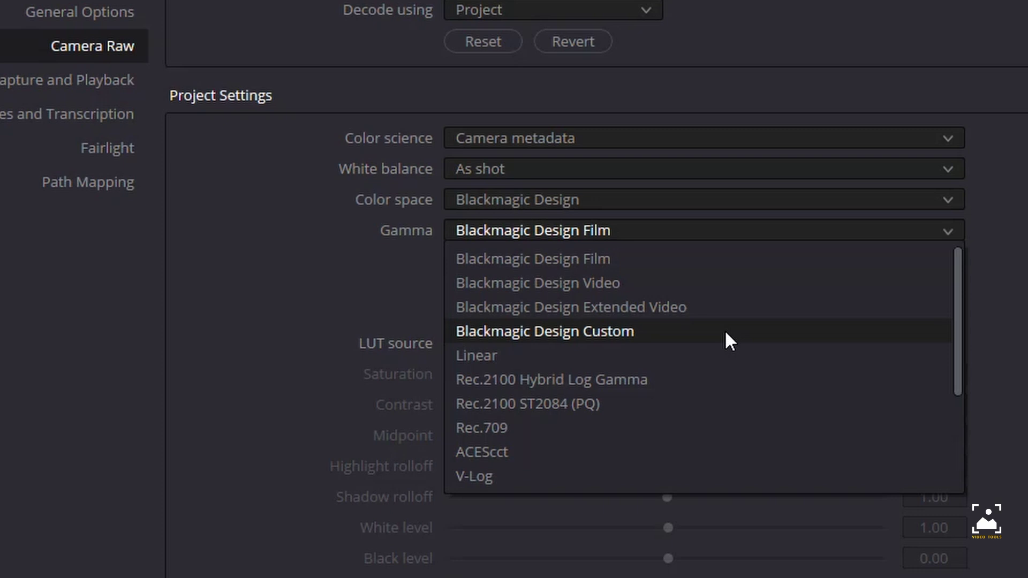
{"action": "left_click", "coordinate": [385, 293]}
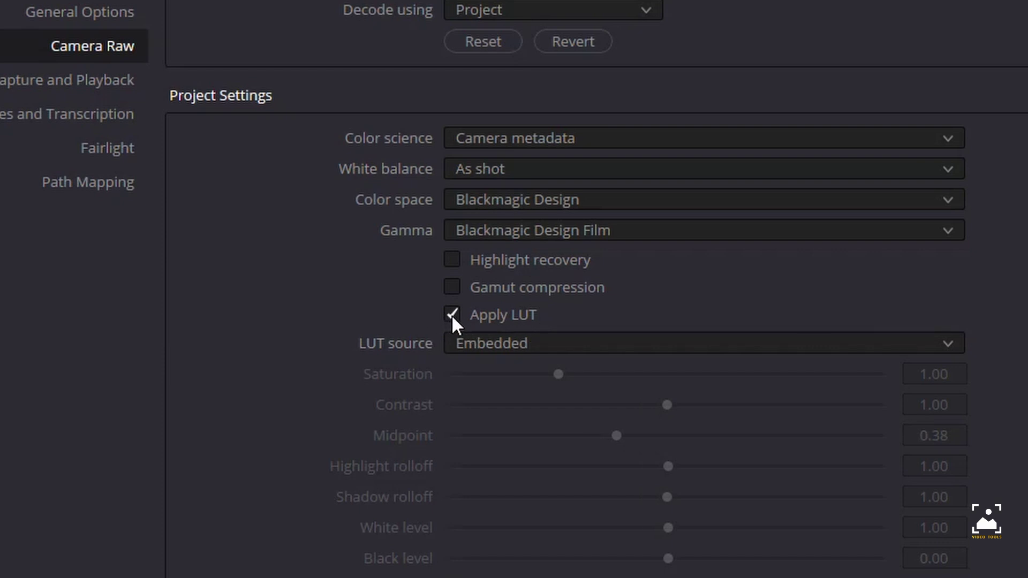
- Review the available Camera Raw gamma options in the Gamma list
{"action": "left_click", "coordinate": [940, 236]}
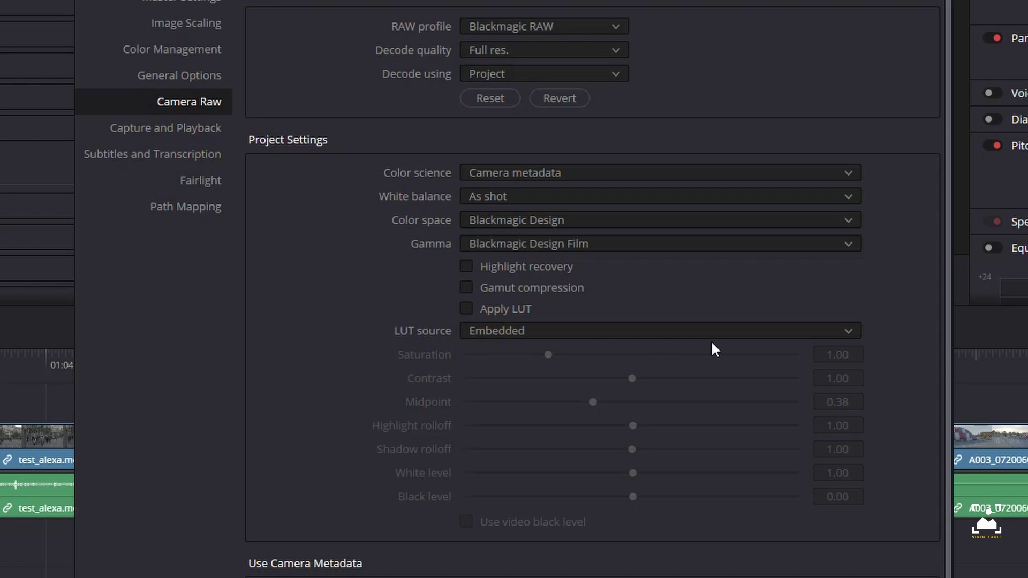
- Keep LUT source at Embedded and set Gamma to Blackmagic Design Custom
{"action": "left_click", "coordinate": [849, 331]}
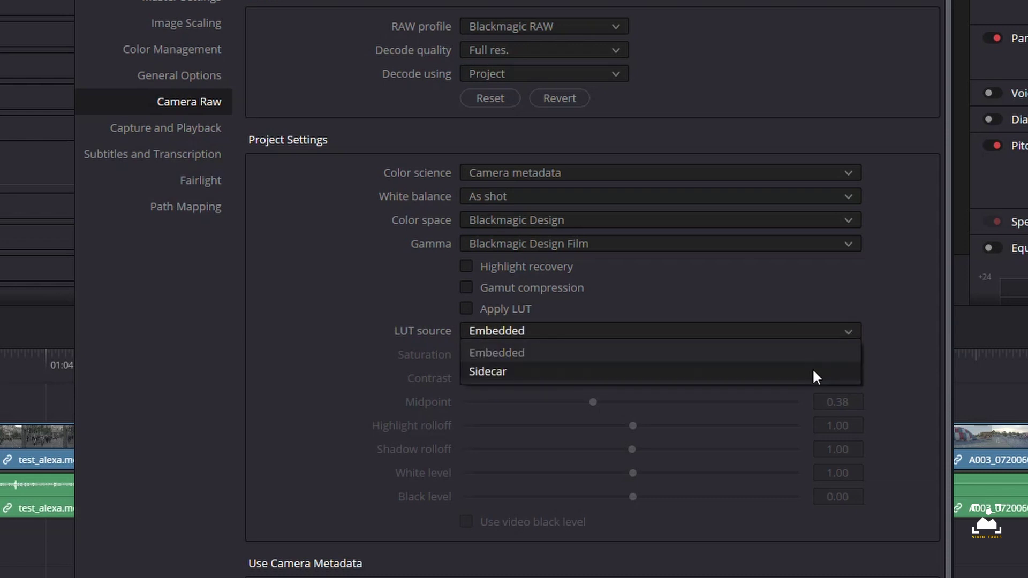
{"action": "left_click", "coordinate": [806, 351]}
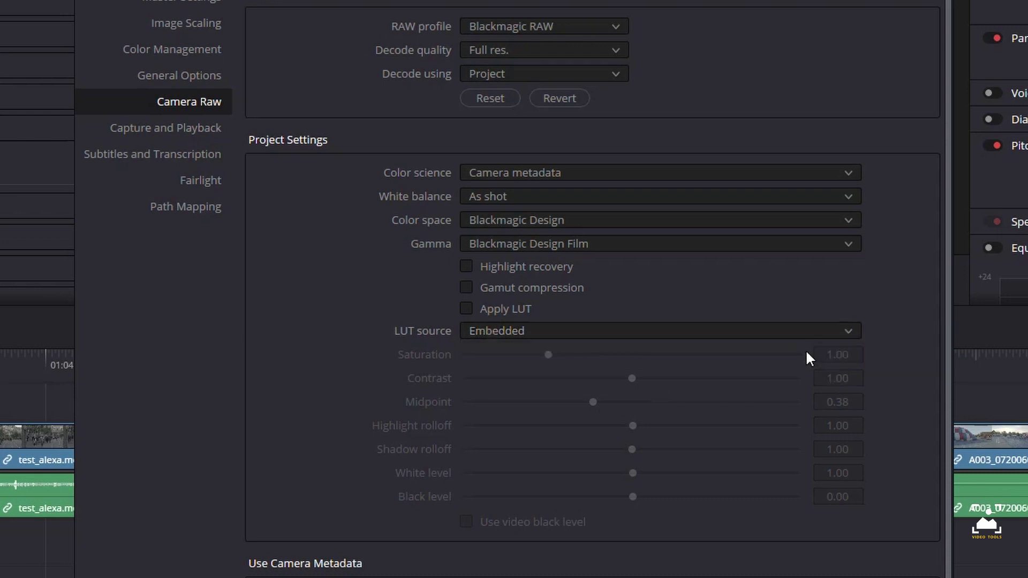
{"action": "left_click", "coordinate": [688, 244]}
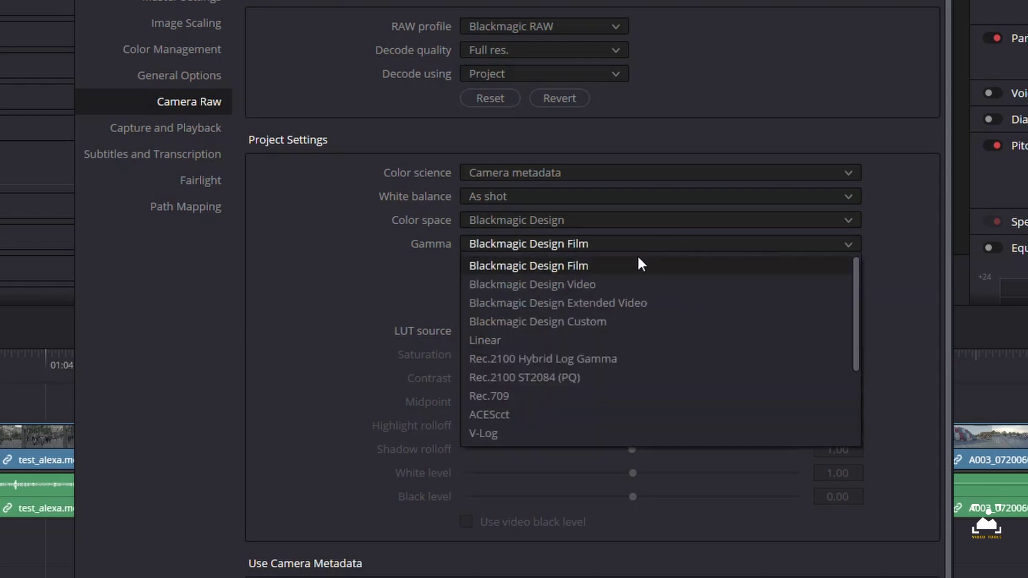
{"action": "left_click", "coordinate": [603, 320]}
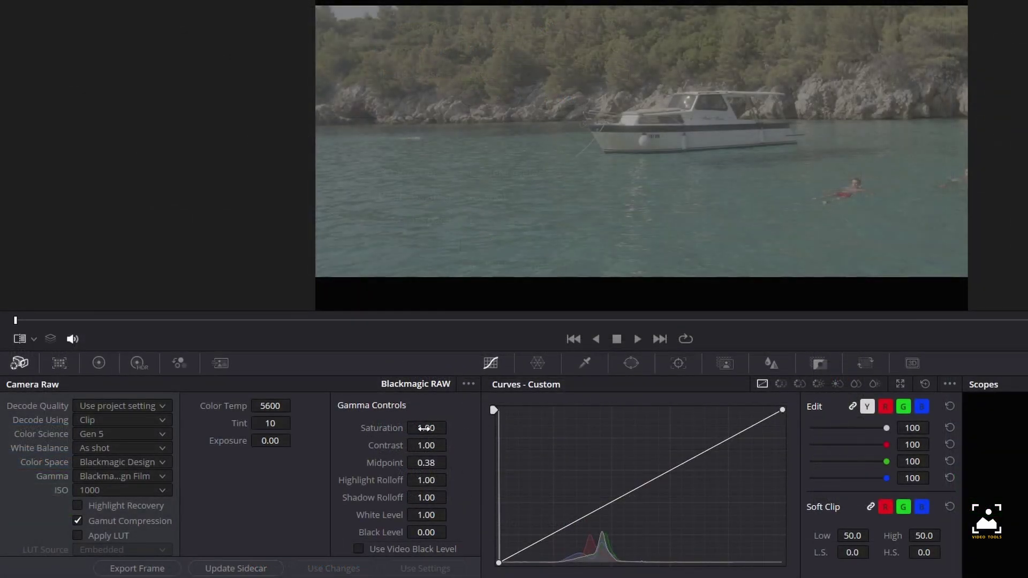
- Drag Saturation up to preview it, then reset it to 1.00
{"action": "left_click_drag", "start_coordinate": [426, 428], "coordinate": [451, 428]}
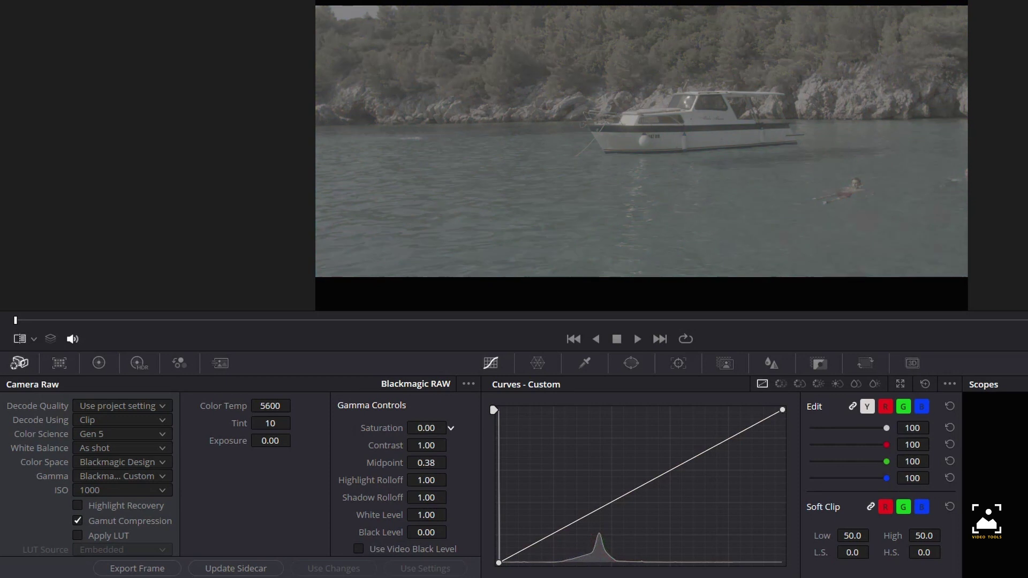
{"action": "left_click", "coordinate": [429, 430]}
{"action": "type", "text": "1"}
{"action": "key", "text": "Return"}
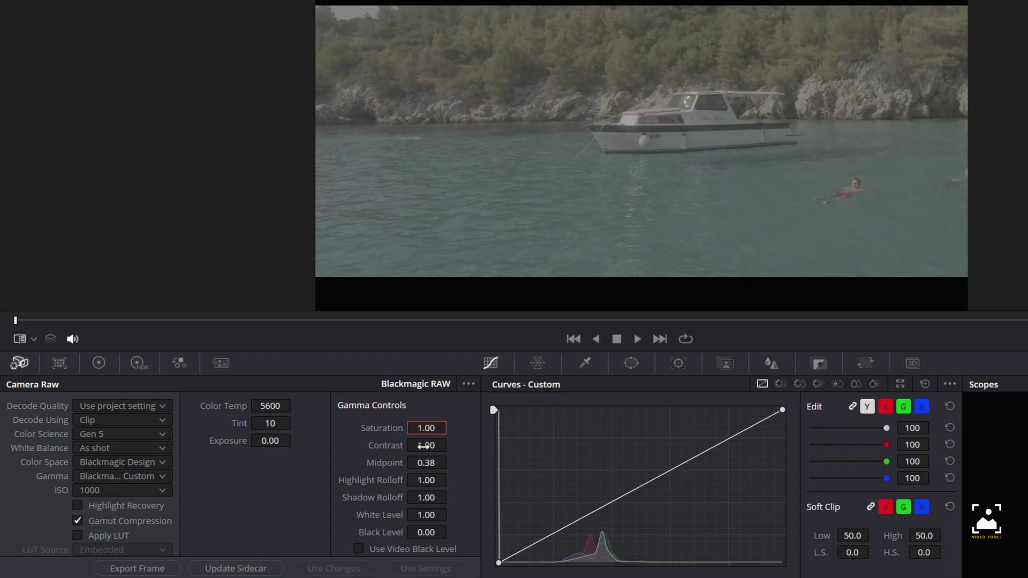
- Raise Contrast to about 1.32, then enter 1.00 and 0 into it
{"action": "mouse_move", "coordinate": [424, 445]}
{"action": "left_mouse_down"}
{"action": "mouse_move", "coordinate": [440, 446]}
{"action": "mouse_move", "coordinate": [426, 445]}
{"action": "left_mouse_up"}
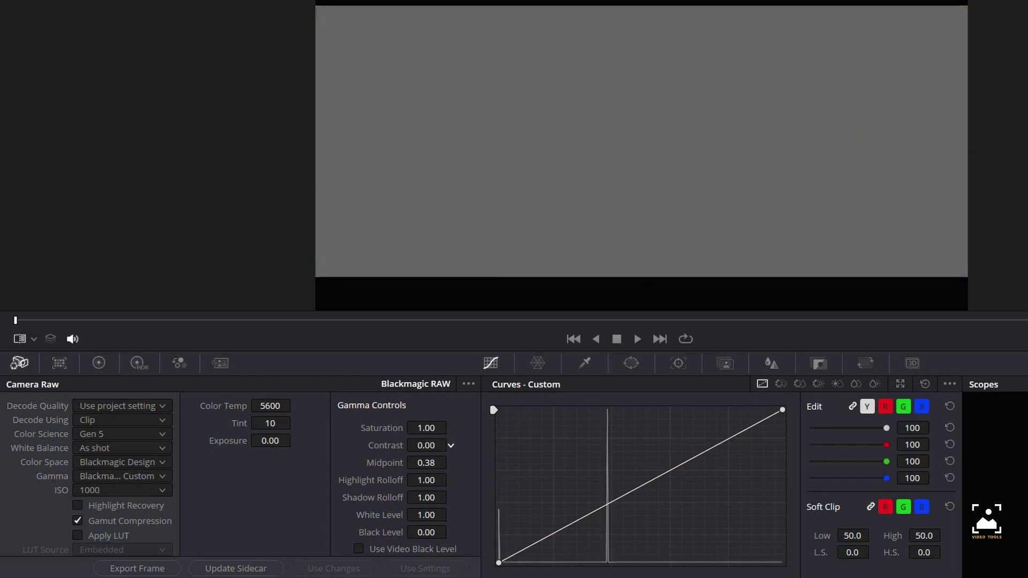
{"action": "left_click", "coordinate": [426, 445]}
{"action": "type", "text": "1"}
{"action": "key", "text": "Return"}
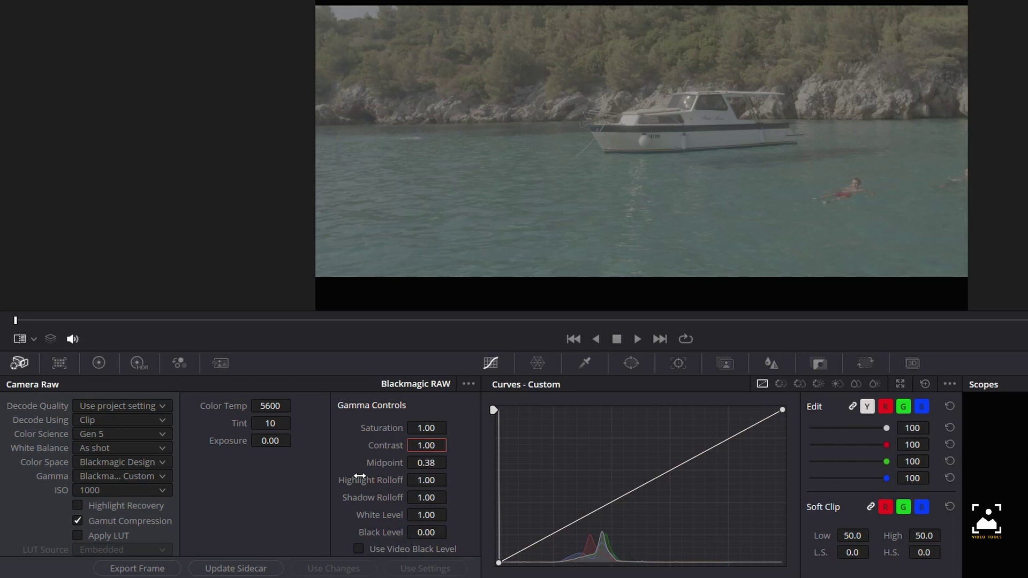
{"action": "left_click", "coordinate": [427, 446]}
{"action": "type", "text": "0"}
{"action": "key", "text": "Return"}
- Set Contrast to 2.00, then type 1 to bring it back to 1.00
{"action": "left_click", "coordinate": [426, 445]}
{"action": "type", "text": "2"}
{"action": "key", "text": "Return"}
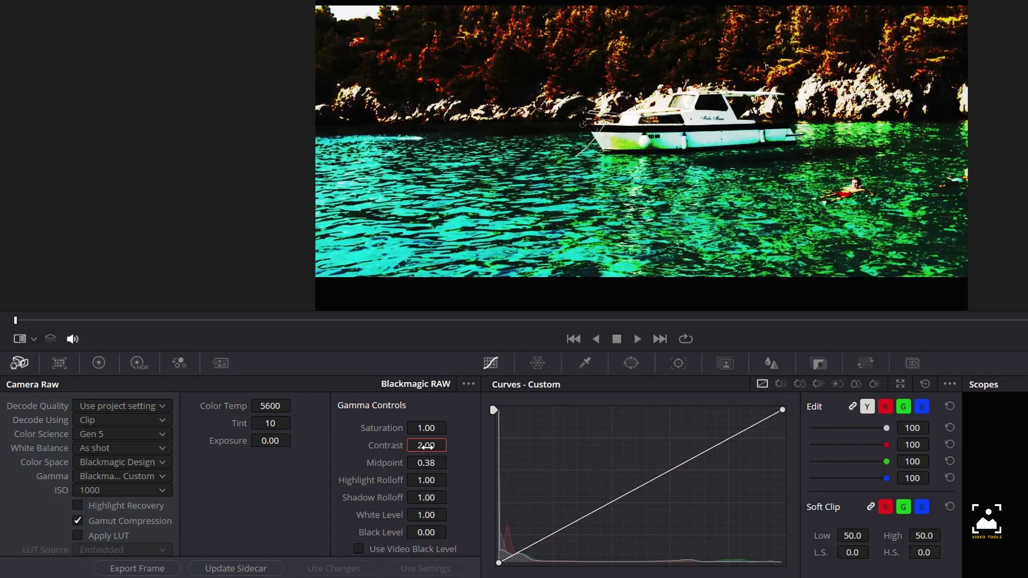
{"action": "left_click", "coordinate": [426, 445]}
{"action": "type", "text": "1"}
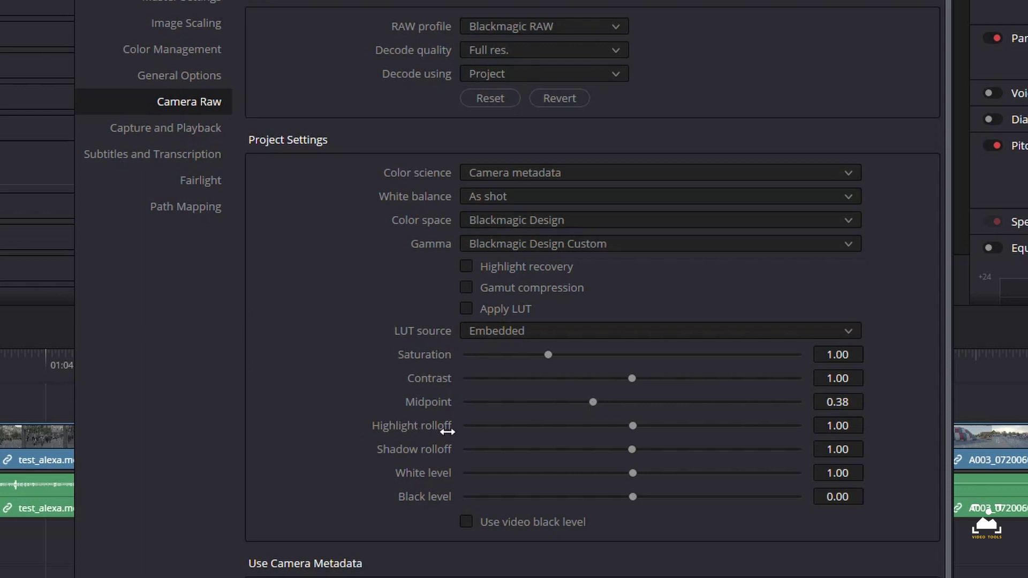
- Sweep Highlight rolloff from 0.00 to 1.82, settle at 1.01, then lower Shadow rolloff to 0.99
{"action": "left_click_drag", "start_coordinate": [619, 426], "coordinate": [811, 431]}
{"action": "left_click_drag", "start_coordinate": [802, 426], "coordinate": [634, 430]}
{"action": "left_click_drag", "start_coordinate": [634, 426], "coordinate": [795, 428]}
{"action": "left_click_drag", "start_coordinate": [818, 423], "coordinate": [634, 433]}
{"action": "mouse_move", "coordinate": [632, 450]}
{"action": "left_mouse_down"}
{"action": "mouse_move", "coordinate": [416, 464]}
{"action": "mouse_move", "coordinate": [814, 450]}
{"action": "mouse_move", "coordinate": [629, 451]}
{"action": "left_mouse_up"}
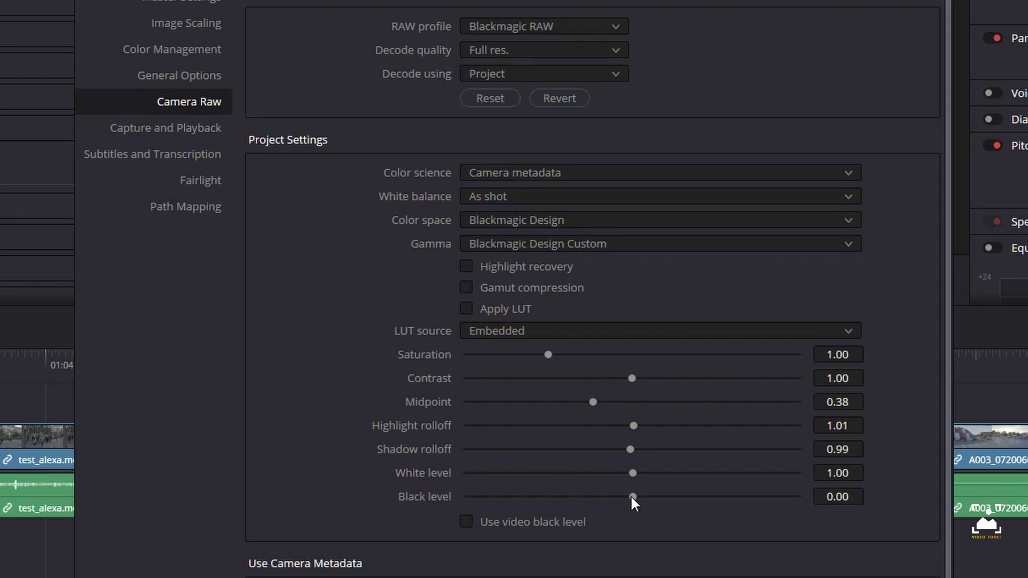
- Tick and untick camera-metadata Exposure, then drag the Exposure slider to 5.00
{"action": "left_click", "coordinate": [466, 522]}
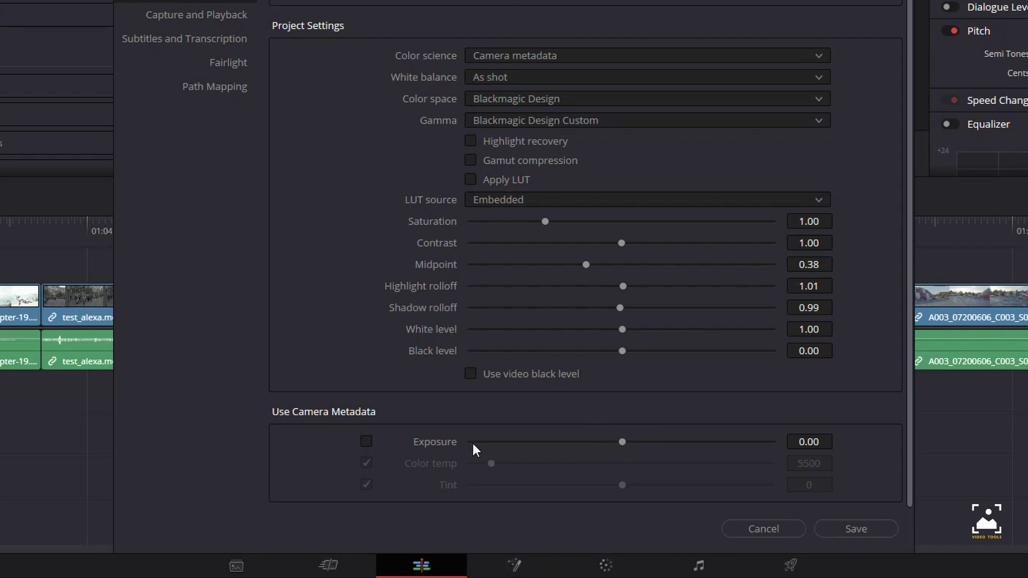
{"action": "left_click", "coordinate": [367, 442]}
{"action": "left_click", "coordinate": [367, 442]}
{"action": "left_click_drag", "start_coordinate": [622, 442], "coordinate": [782, 447]}
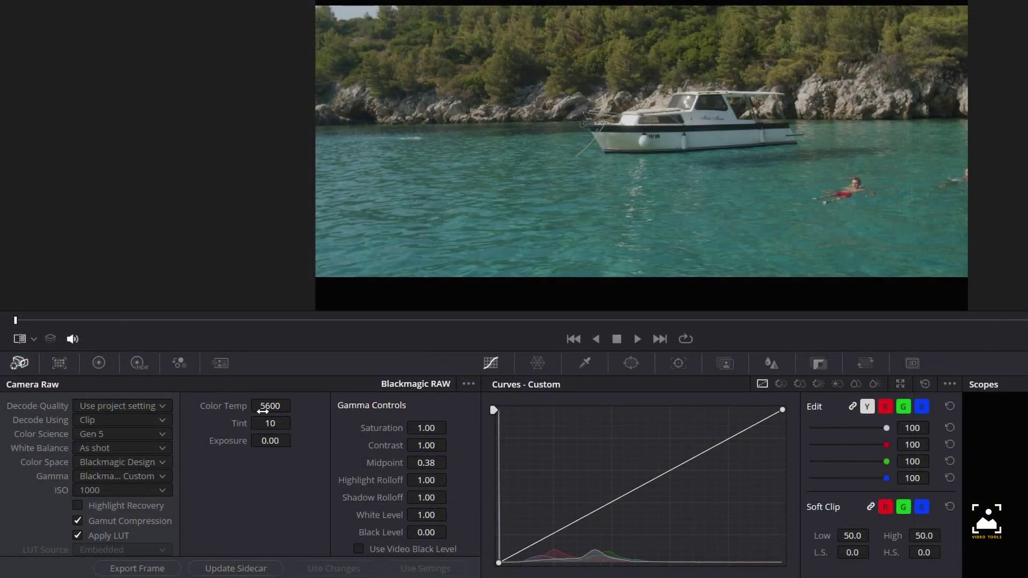
- Try the clip's Color Temp at 2000 and 8000, then return it to 5600
{"action": "left_click", "coordinate": [271, 408]}
{"action": "key", "text": "ctrl+a"}
{"action": "type", "text": "2000"}
{"action": "key", "text": "Return"}
{"action": "double_click", "coordinate": [272, 408]}
{"action": "type", "text": "8"}
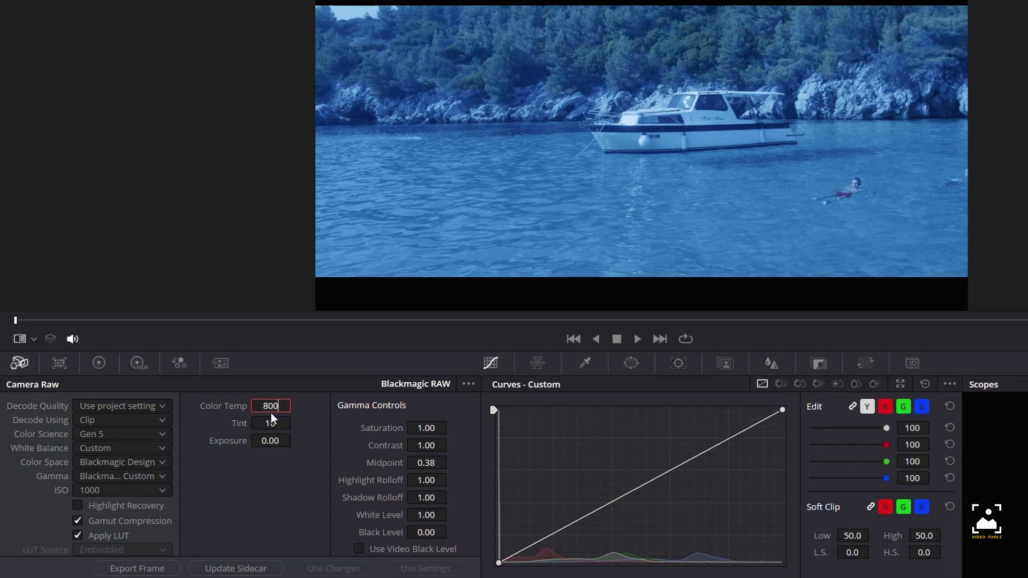
{"action": "type", "text": "000"}
{"action": "key", "text": "Return"}
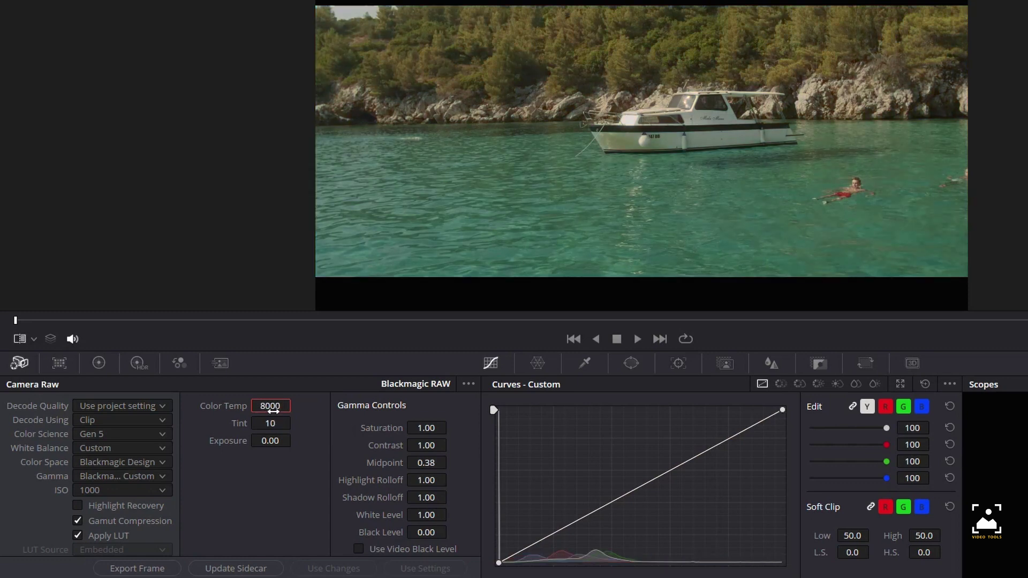
{"action": "double_click", "coordinate": [270, 406]}
{"action": "type", "text": "5600"}
{"action": "key", "text": "Return"}
- Shift the clip's Tint toward green, then push the project metadata Tint slider to 150
{"action": "left_click", "coordinate": [270, 423]}
{"action": "left_click_drag", "start_coordinate": [270, 423], "coordinate": [134, 423]}
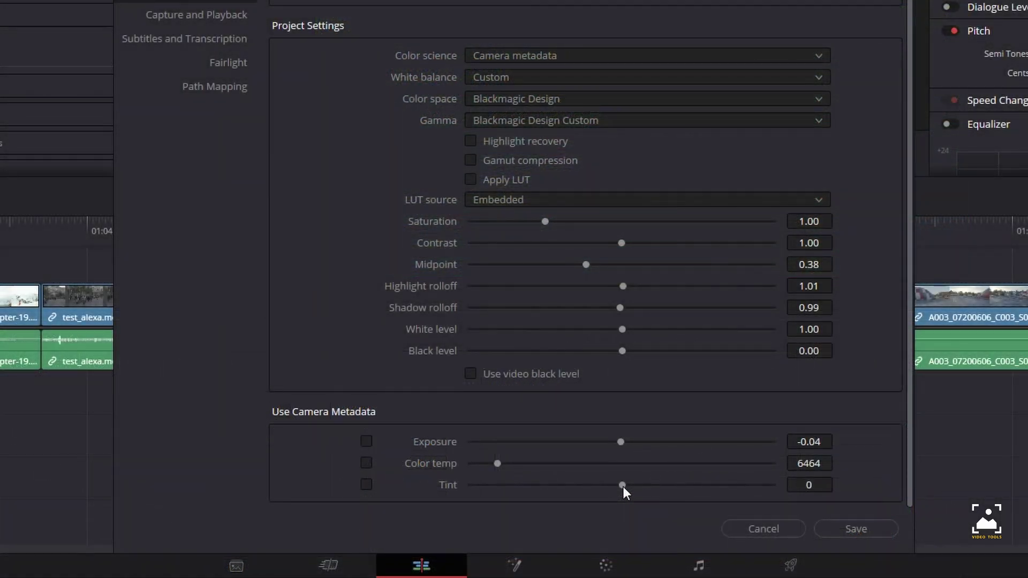
{"action": "left_click_drag", "start_coordinate": [623, 487], "coordinate": [790, 491]}
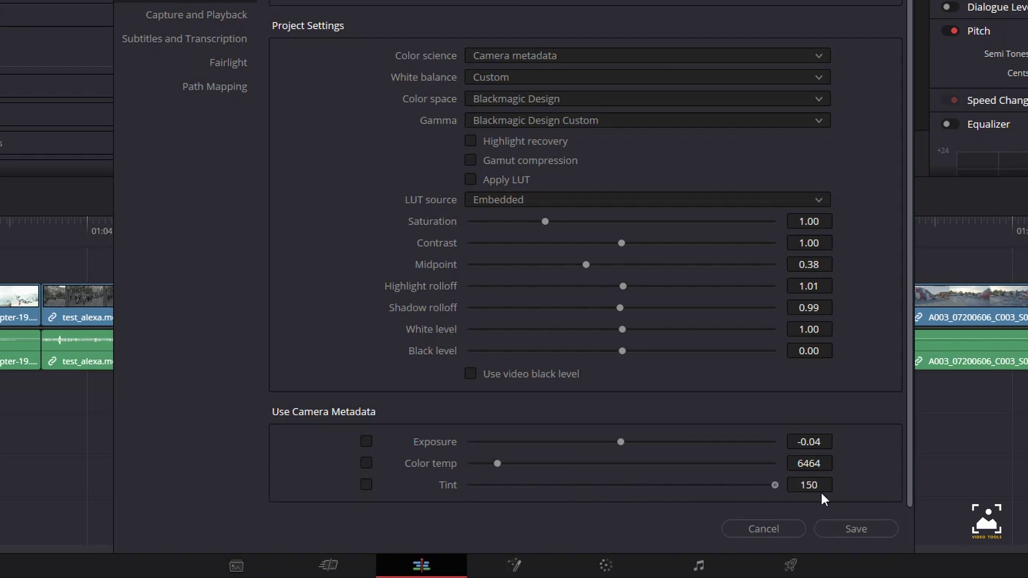